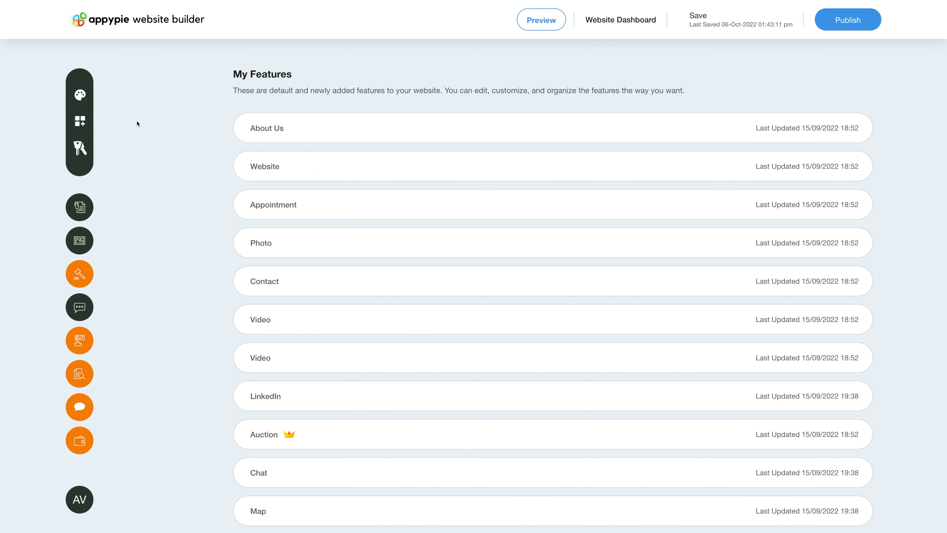
Open Design Customization to reveal the layout options such as Crayons, Stack and Polaroid
left_click(80, 95)
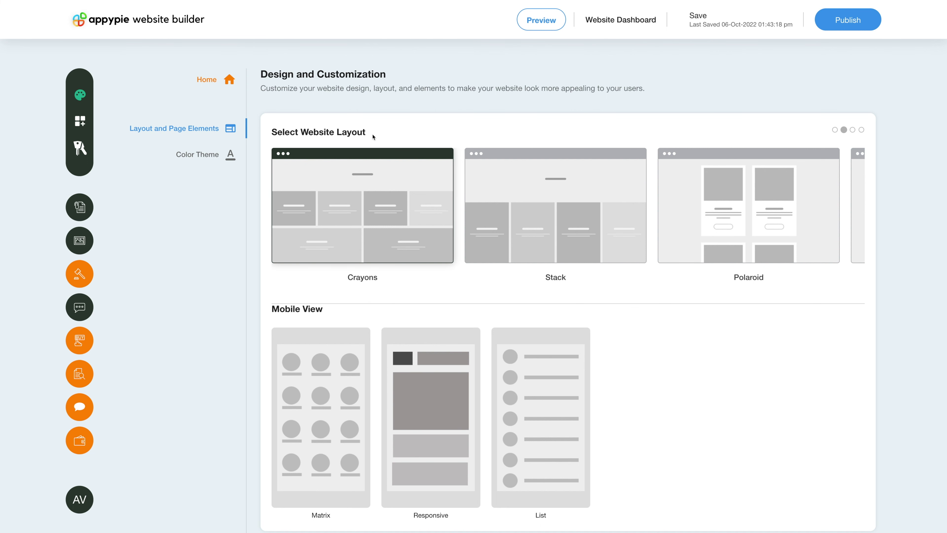
Page through the layout sets, ending on the last set with Stamp, Parallax and ZigZag
mouse_move(566, 231)
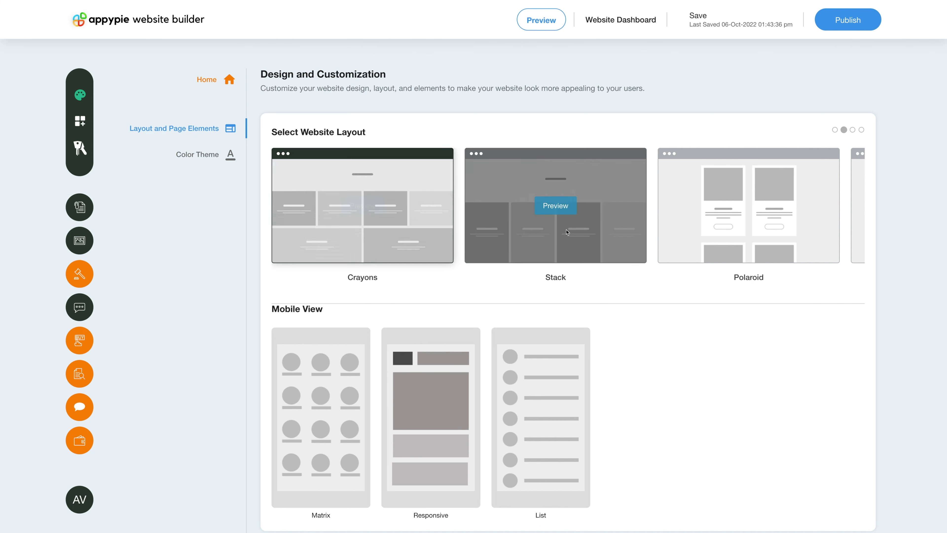
left_click(852, 130)
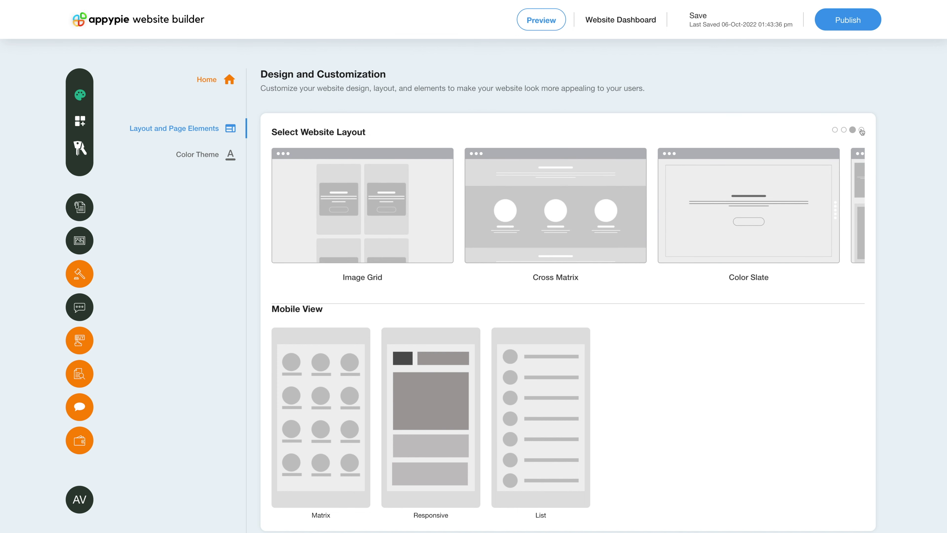
left_click(861, 130)
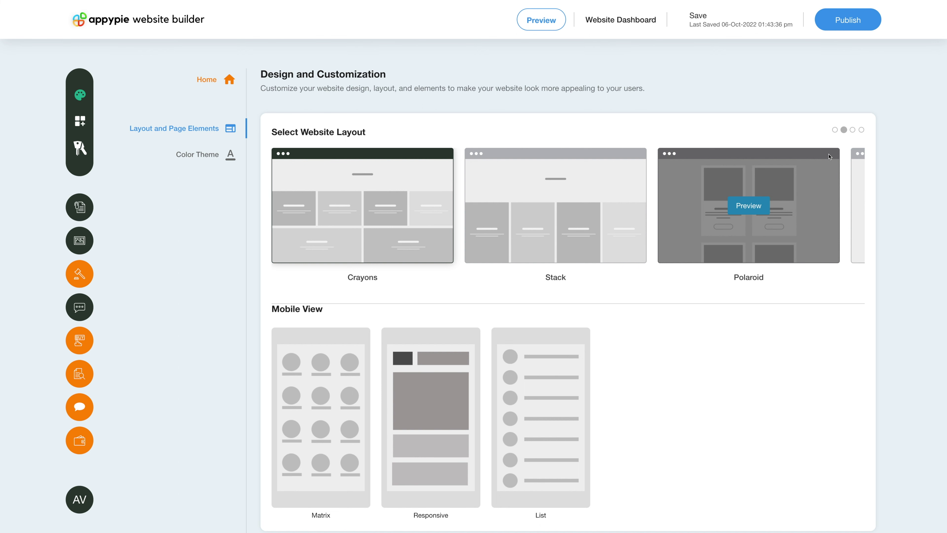
left_click(861, 129)
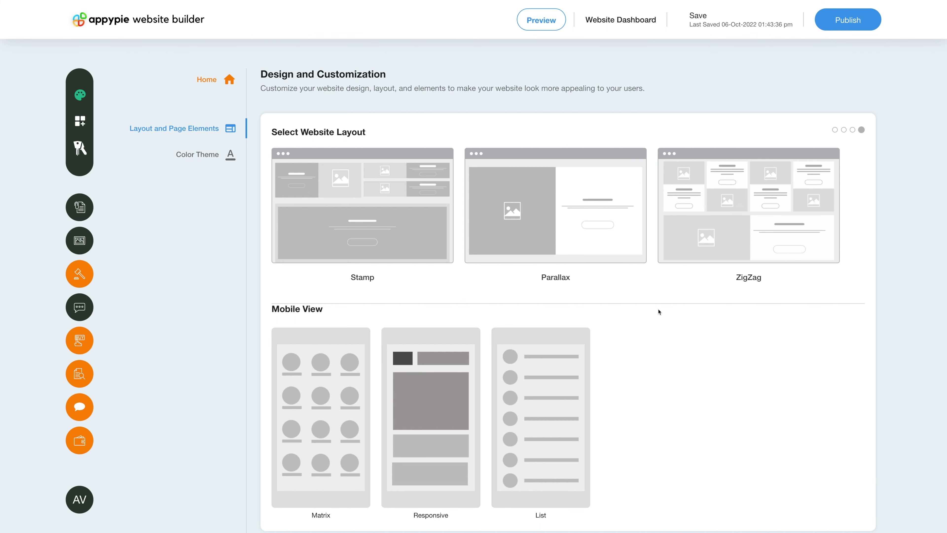
Try the Matrix, Responsive and List mobile views, toggling List's hide-background option, keeping Matrix
scroll(659, 312, "down", 6)
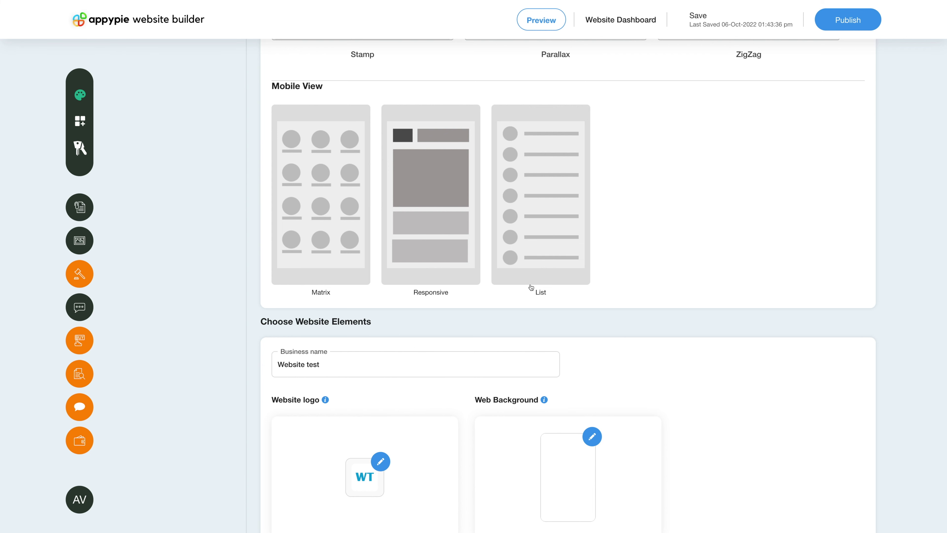
scroll(450, 321, "down", 1)
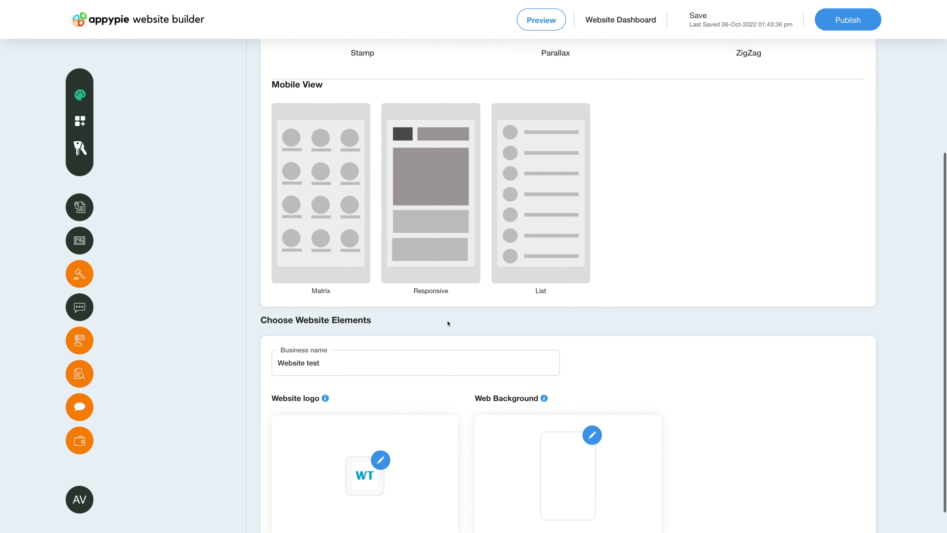
left_click(310, 274)
left_click(392, 265)
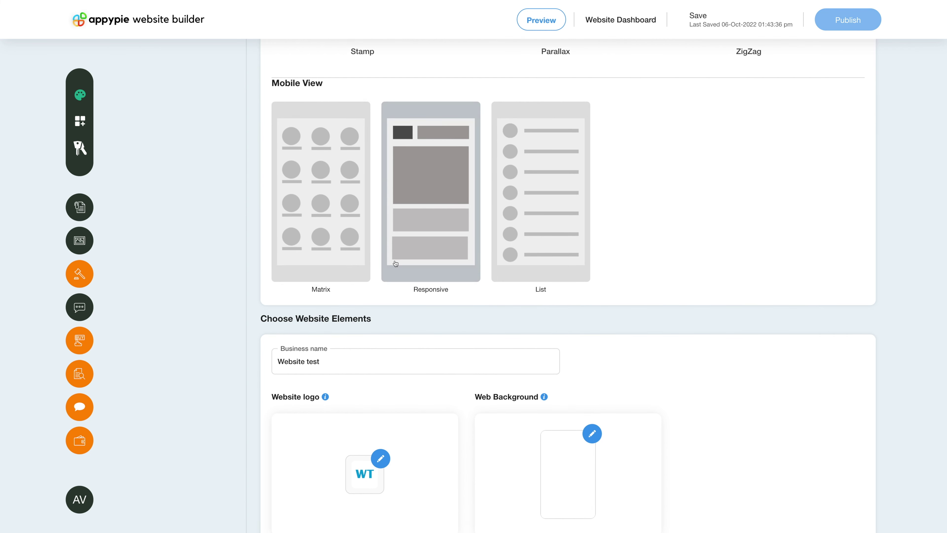
left_click(541, 258)
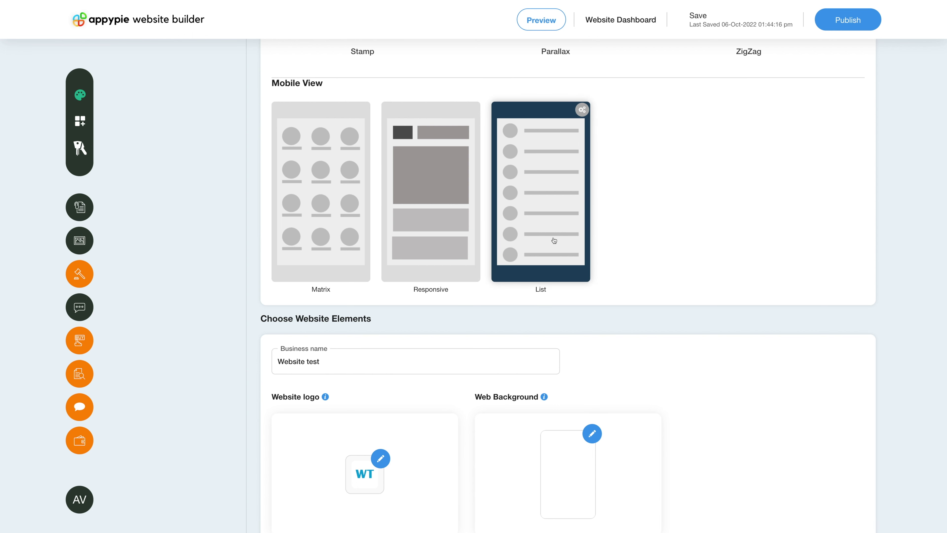
left_click(582, 109)
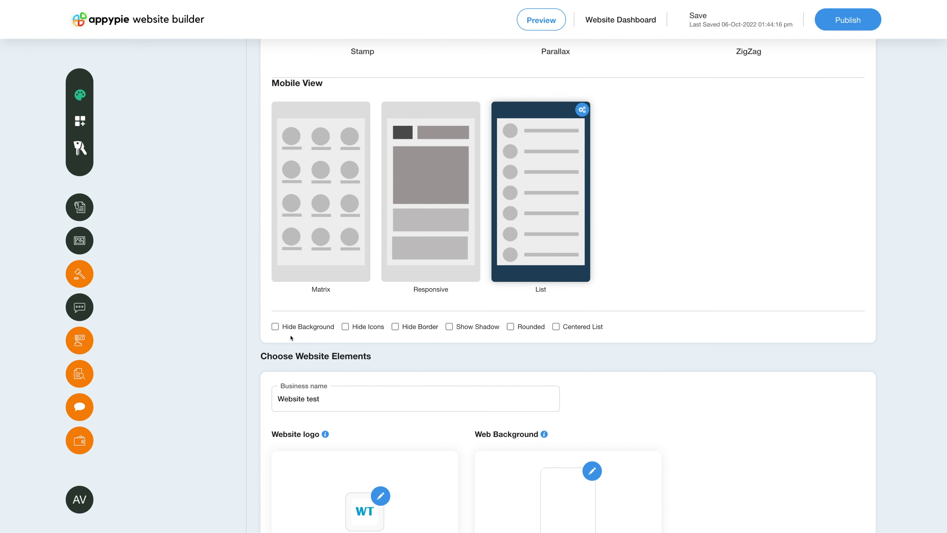
left_click(275, 326)
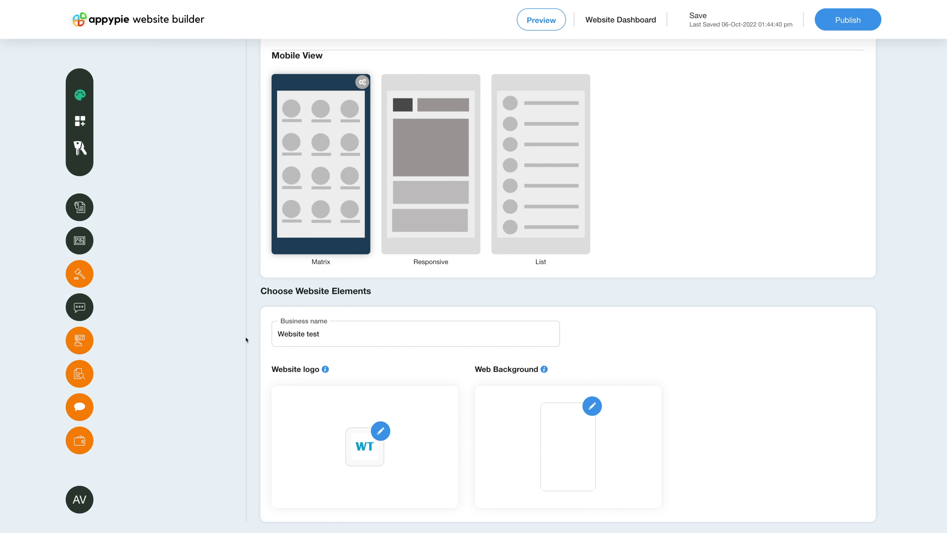
left_click(326, 332)
left_click(376, 437)
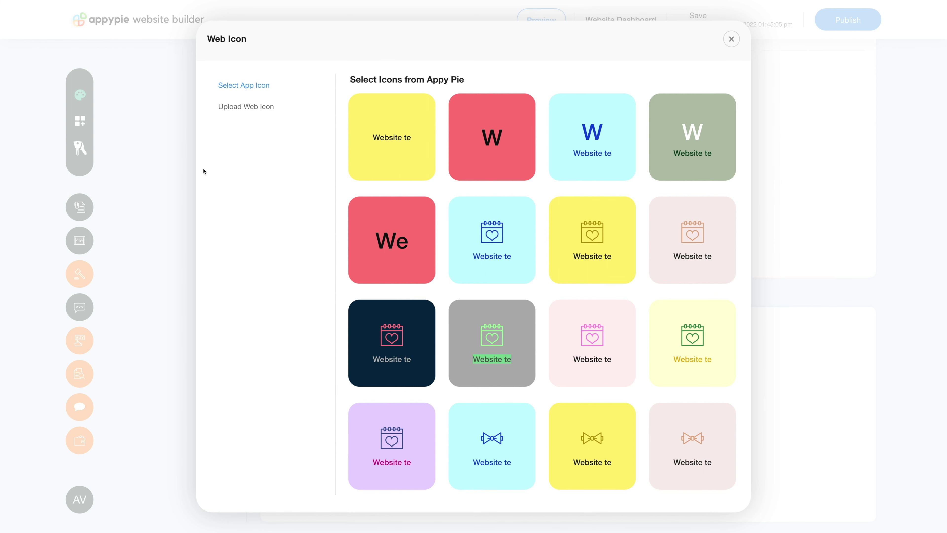
left_click(260, 107)
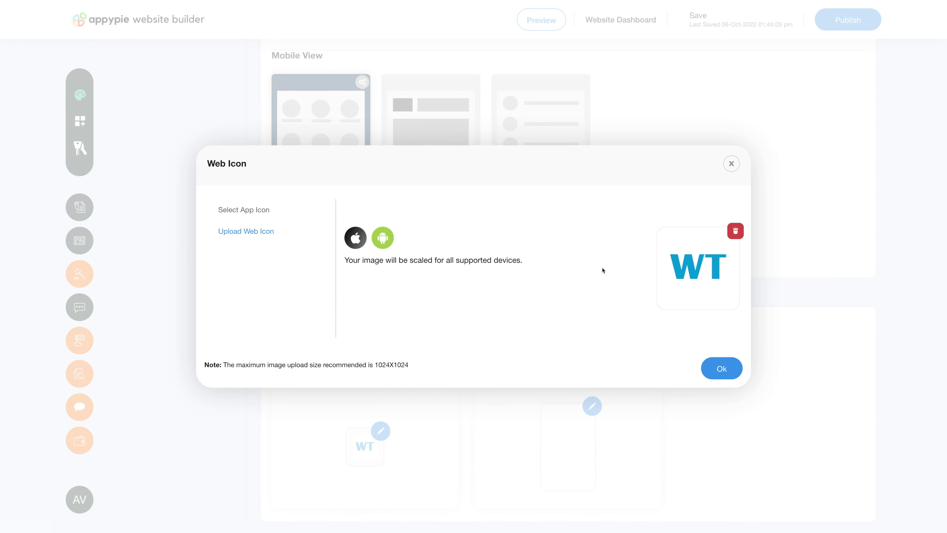
left_click(729, 166)
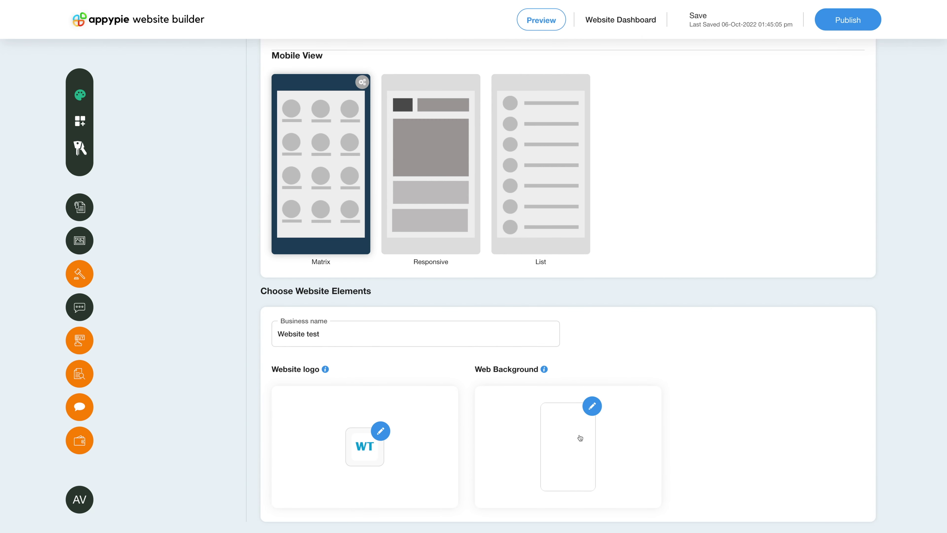
left_click(592, 406)
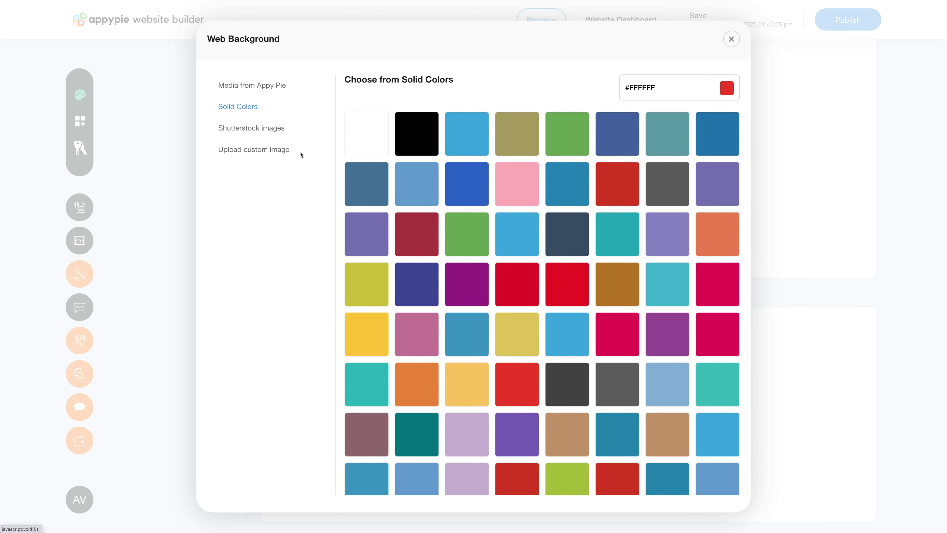
left_click(236, 88)
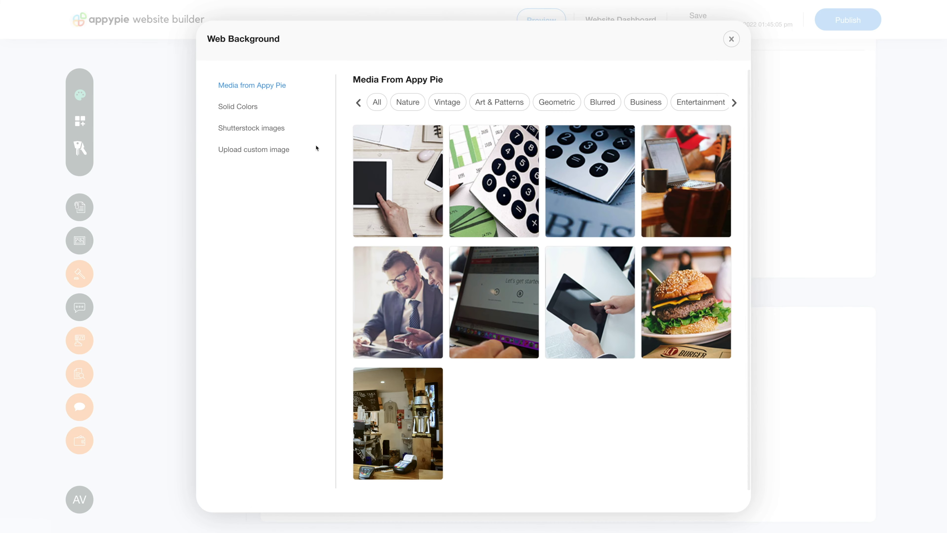
left_click(242, 107)
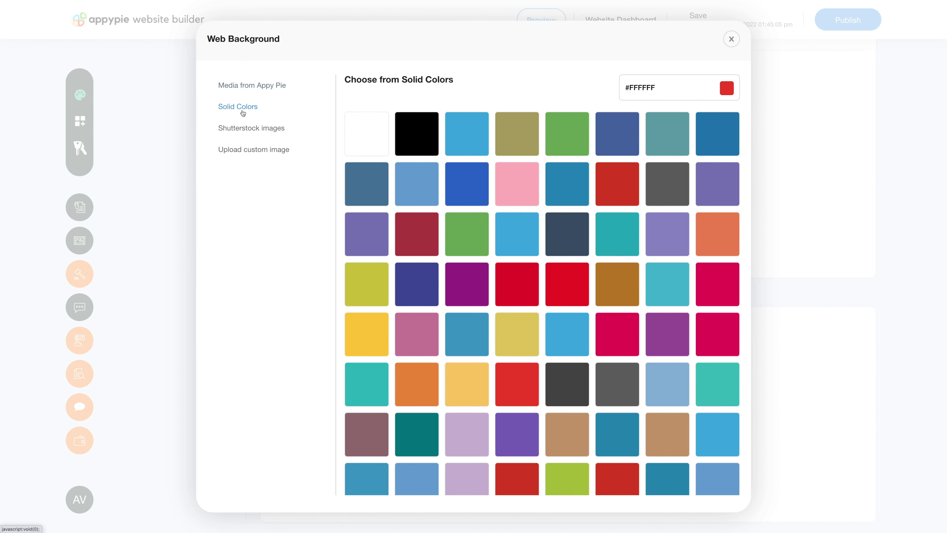
scroll(432, 205, "down", 1)
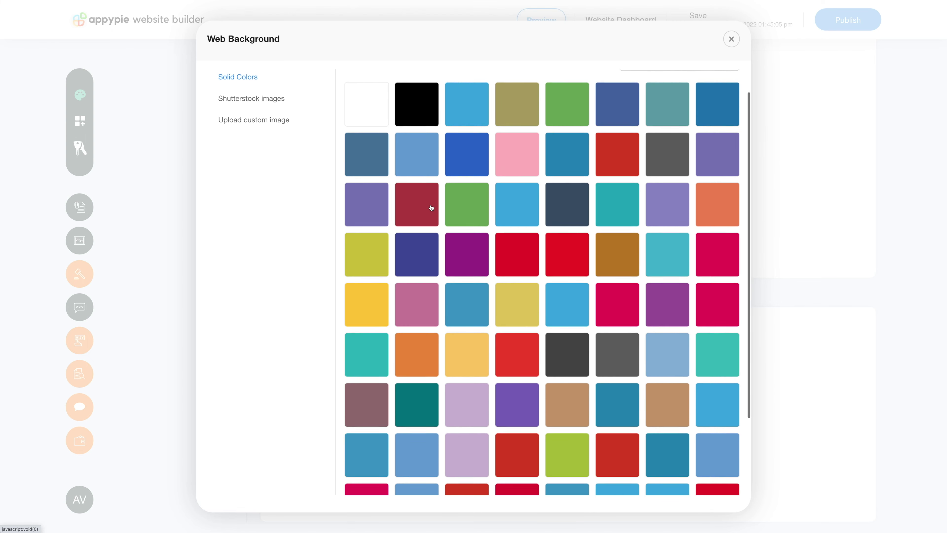
scroll(431, 206, "up", 1)
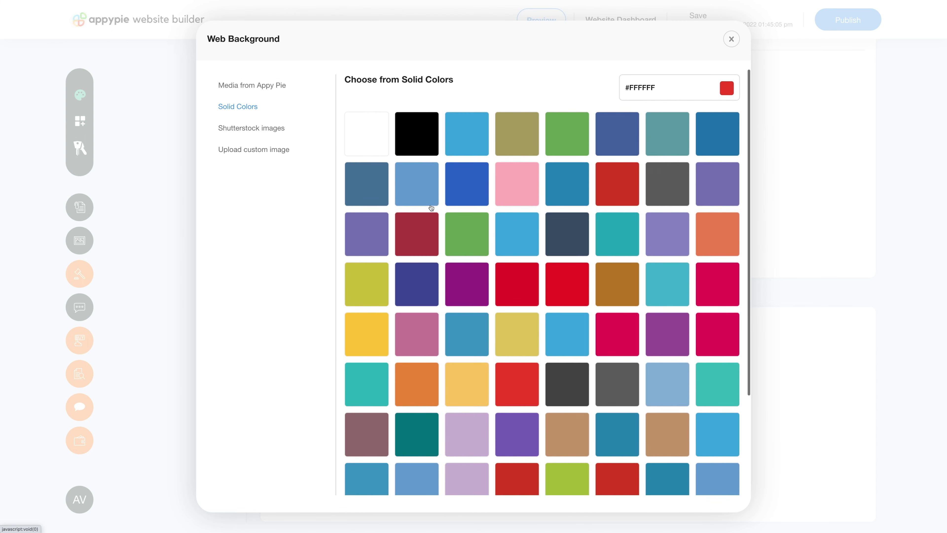
left_click(260, 130)
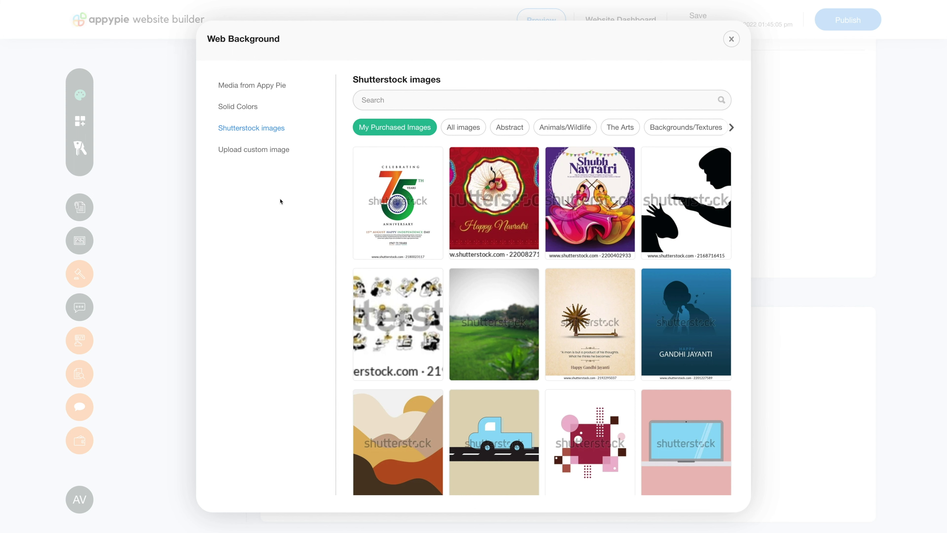
left_click(271, 152)
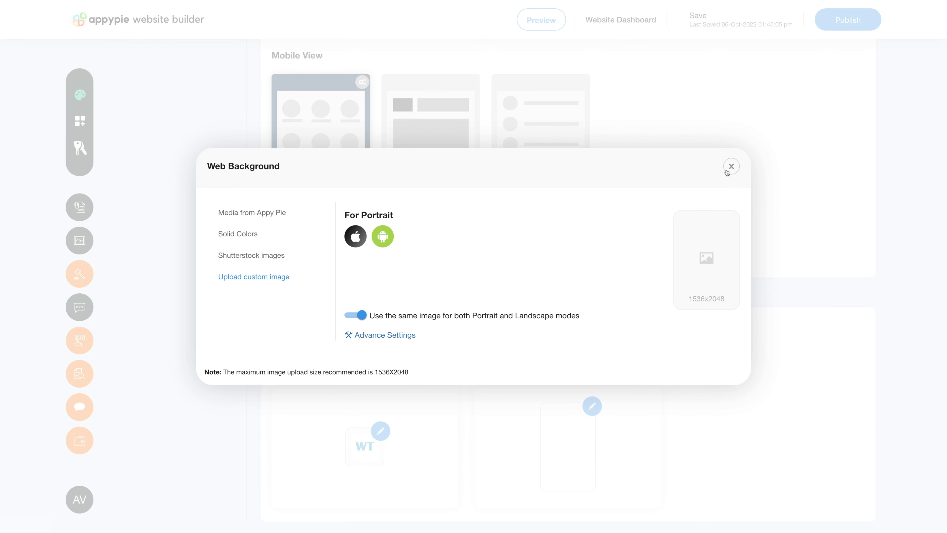
left_click(731, 167)
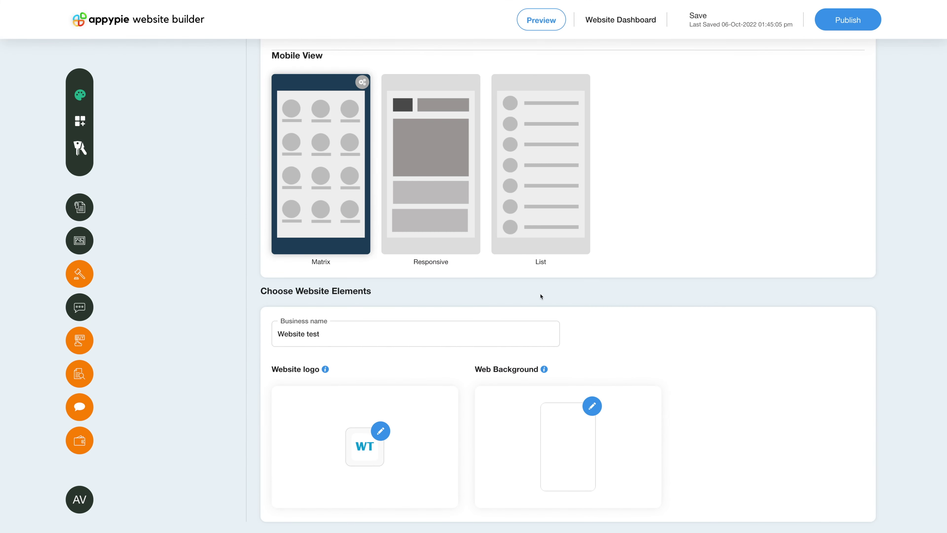
scroll(541, 296, "up", 7)
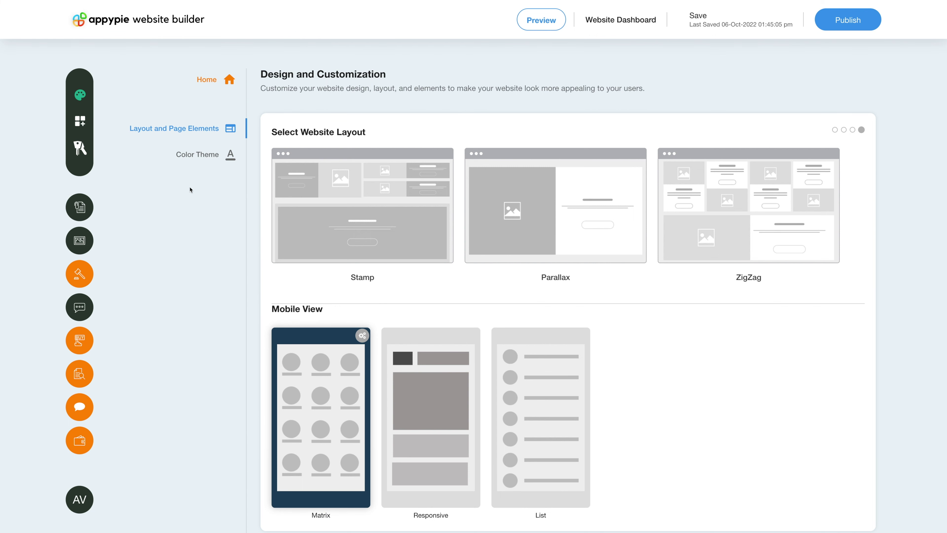
Preview the colour themes in dark and light modes, finishing on the light Deep Ocean theme
left_click(193, 160)
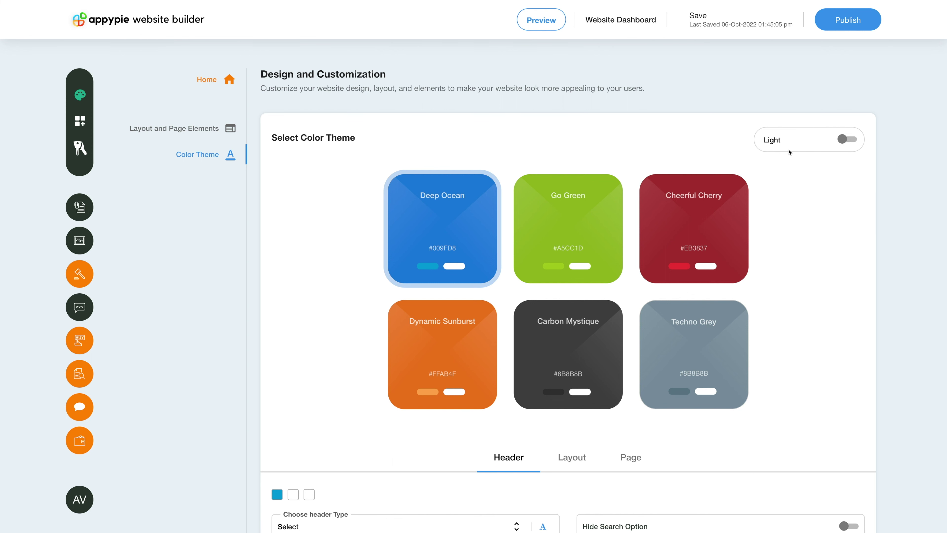
left_click(854, 141)
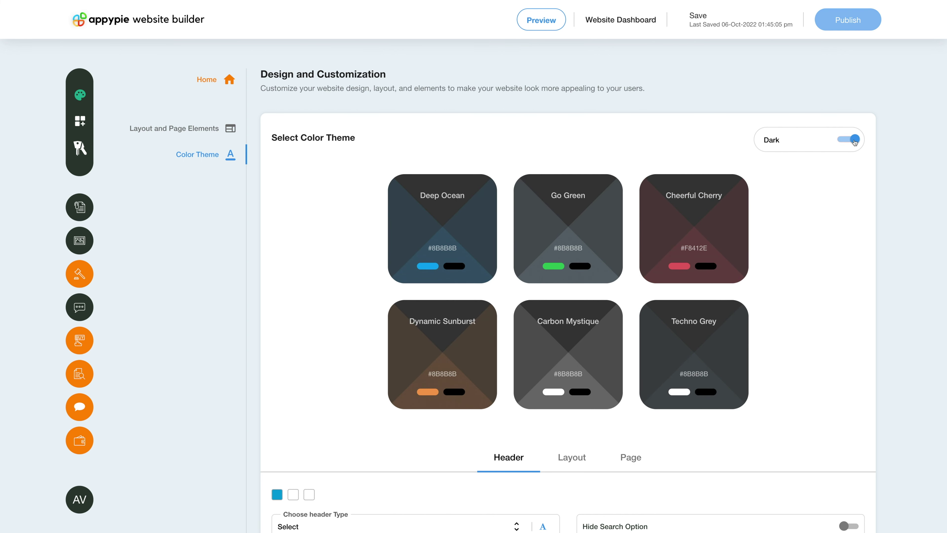
left_click(847, 144)
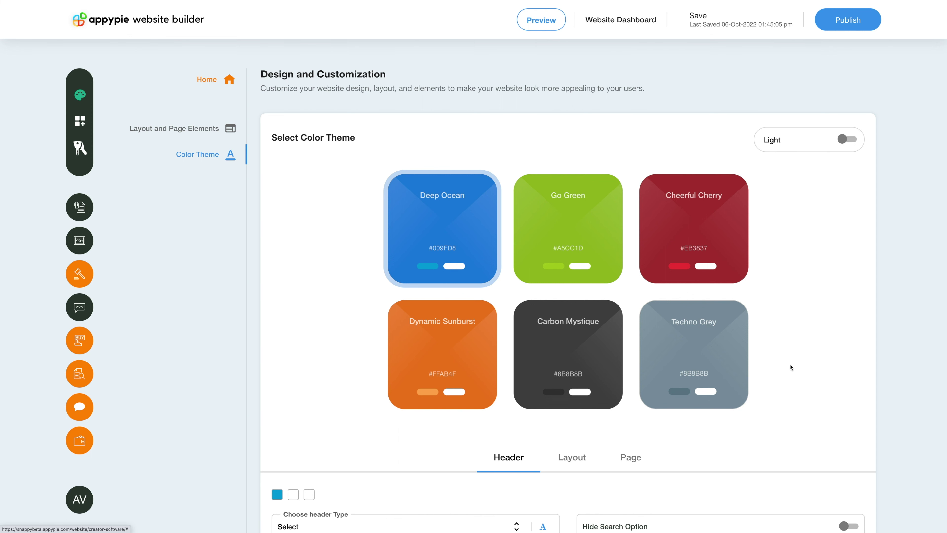
left_click(846, 144)
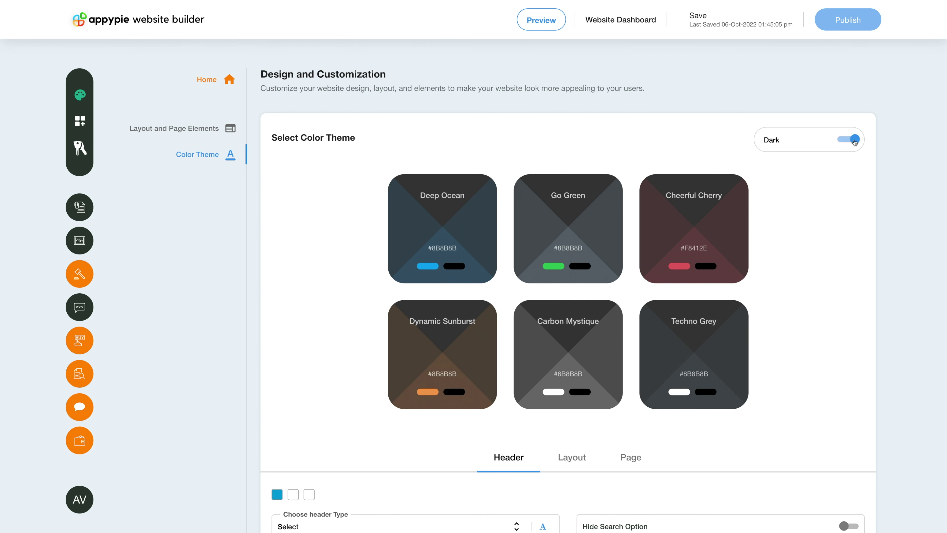
left_click(846, 143)
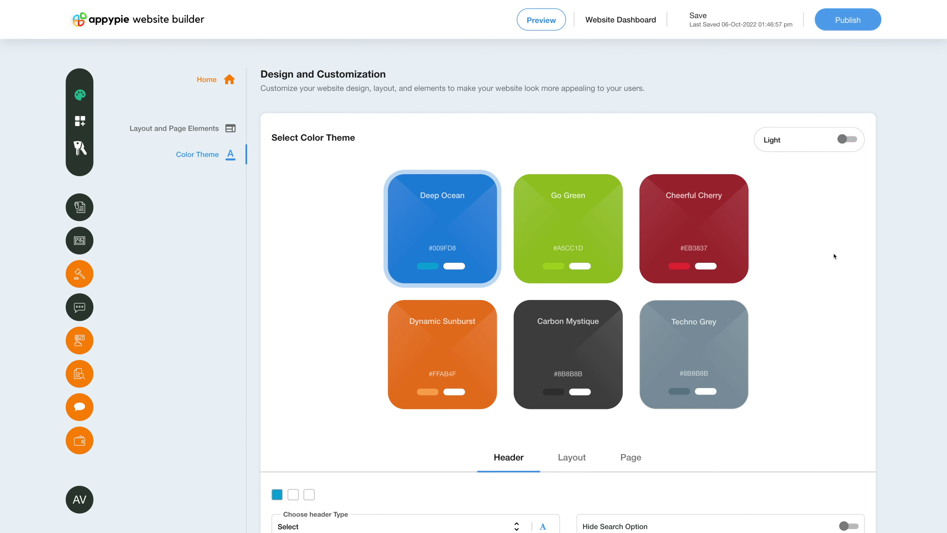
Scroll below the theme cards to the Georgia text font and Medium heading size settings
scroll(810, 298, "down", 5)
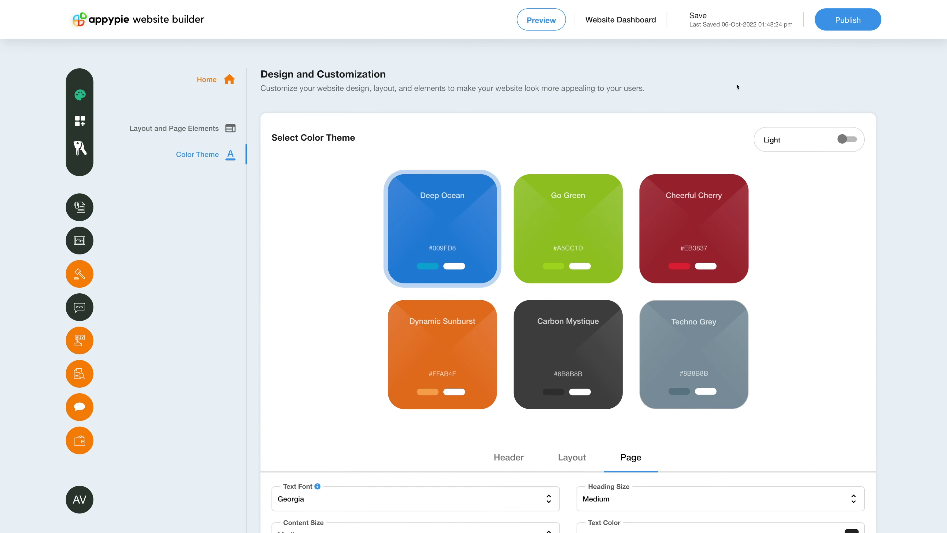
mouse_move(718, 27)
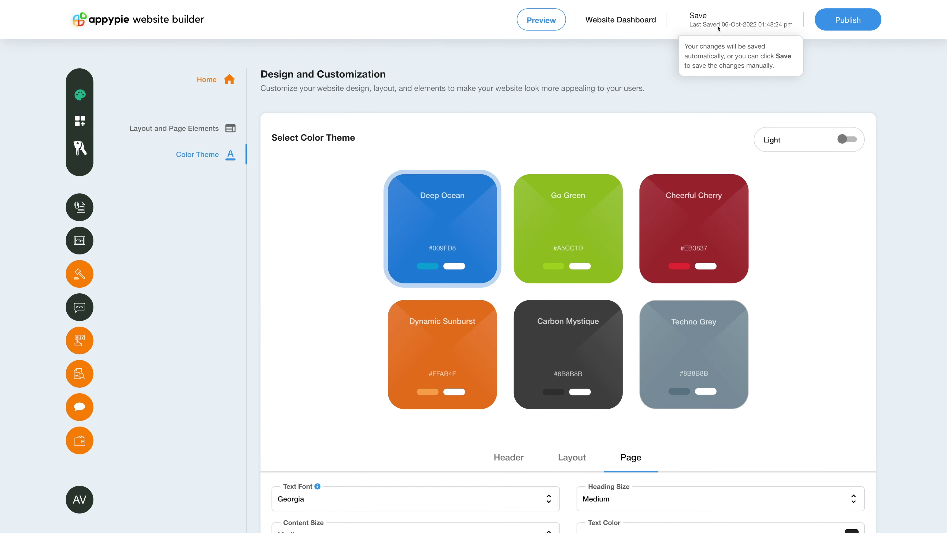